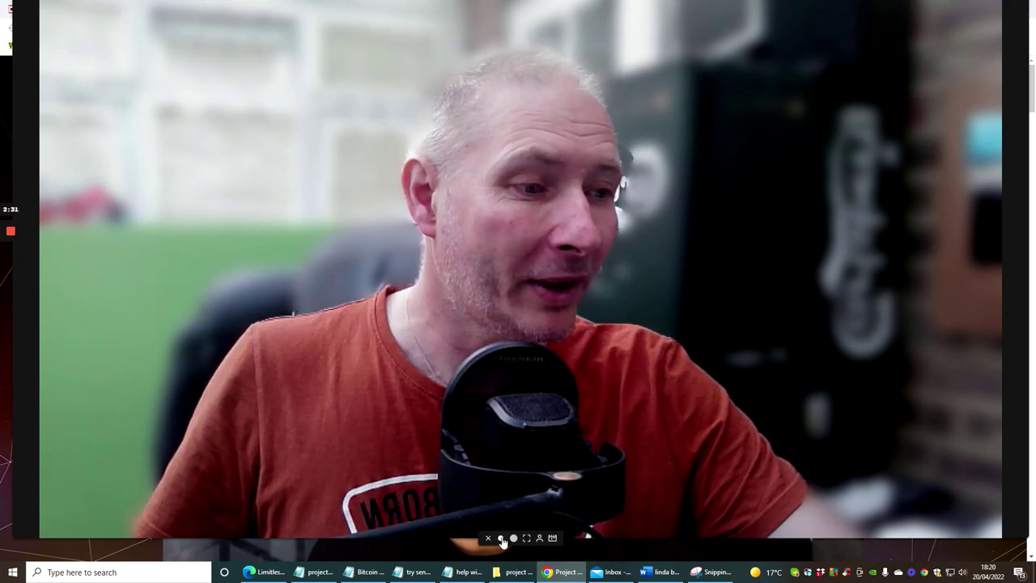
Bring up the taskbar previews of the other open Chrome windows from the Project Limitless page.
left_click(500, 538)
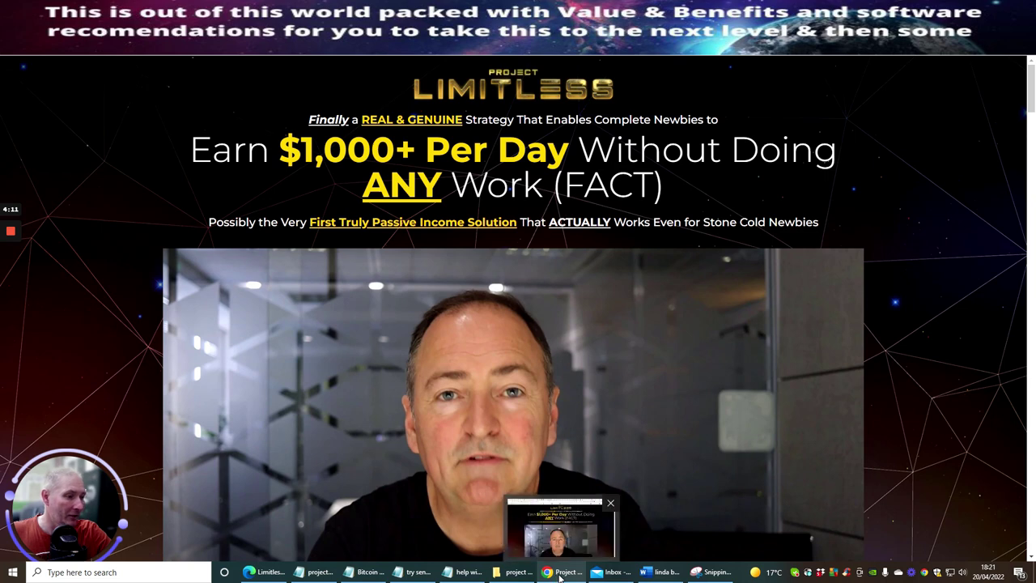
Visit the Limitless Product Factory Facebook group window, then return to the Project Limitless sales page.
left_click(267, 573)
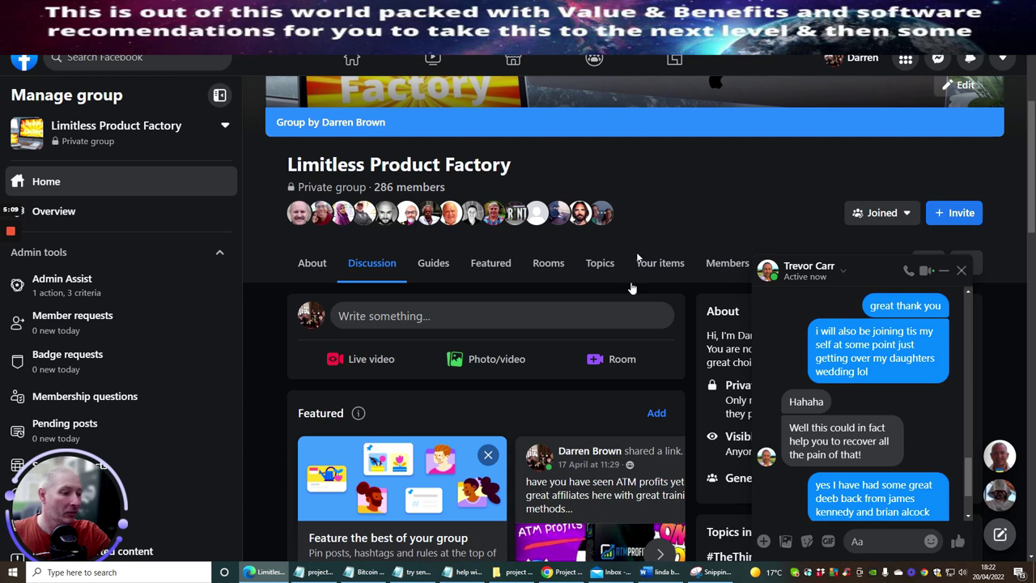
mouse_move(265, 571)
left_click(566, 572)
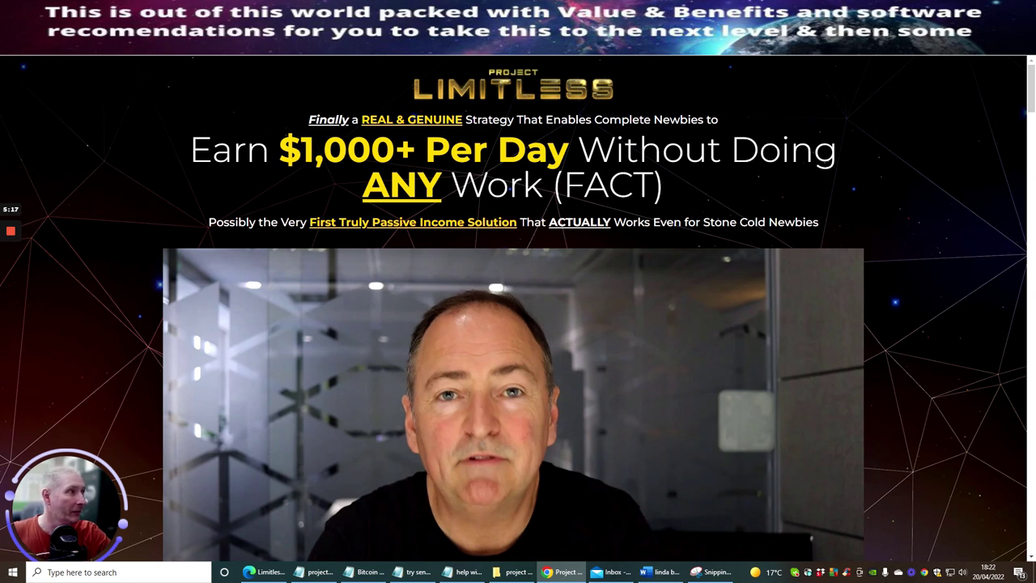
Switch to the next Chrome tab, showing the 'Expert Reviews' section with the presenter photo.
key("ctrl+Tab")
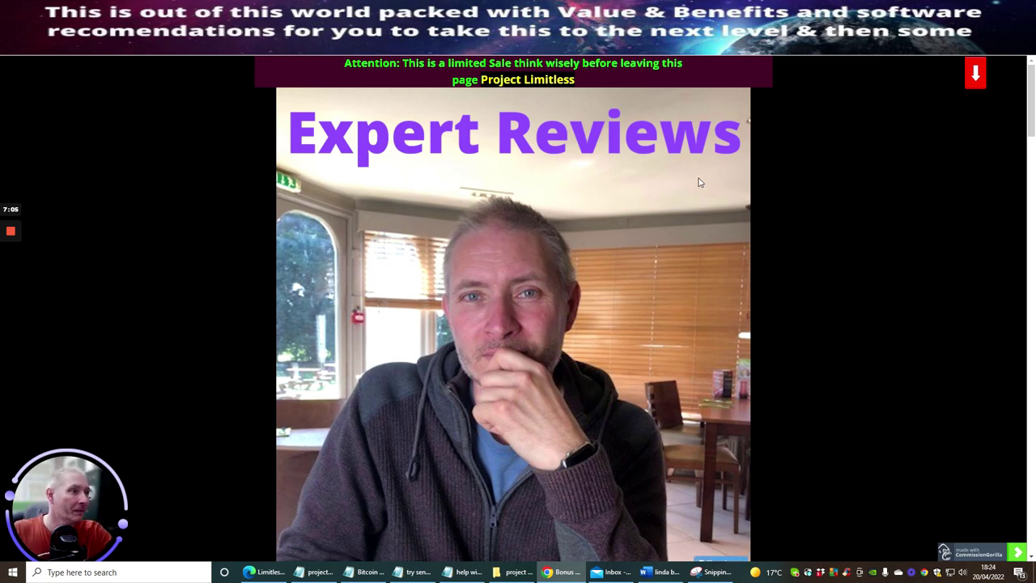
scroll(654, 206, "down", 3)
scroll(647, 212, "down", 3)
scroll(647, 212, "down", 3)
scroll(645, 215, "down", 1)
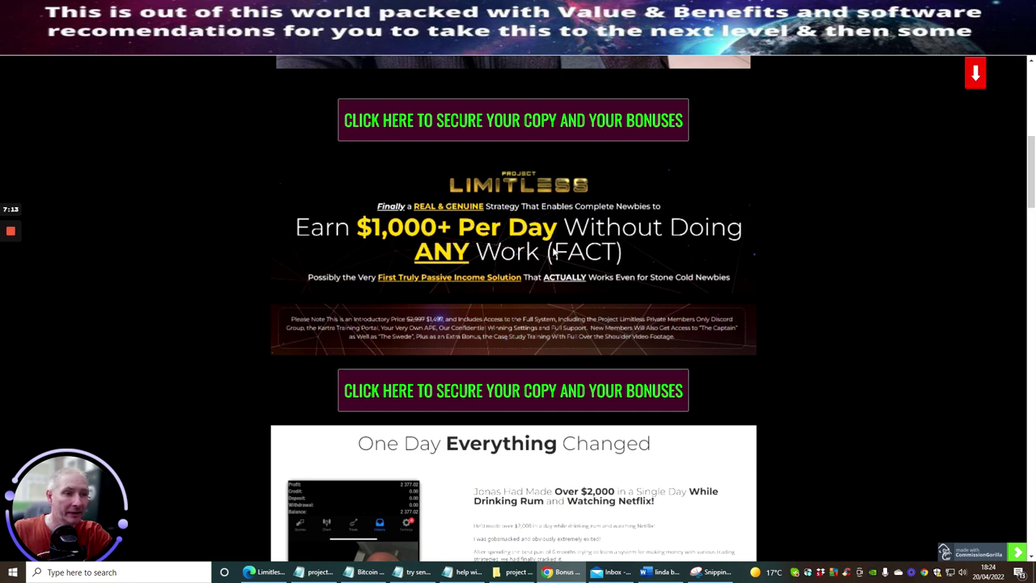
scroll(818, 194, "down", 2)
scroll(809, 207, "down", 2)
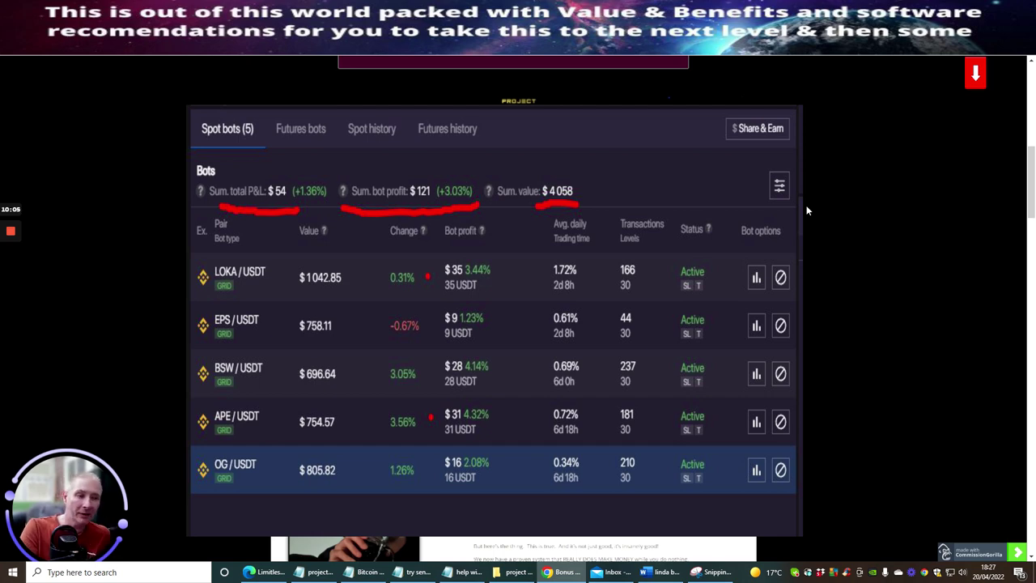
Close the enlarged bots profit screenshot on the Commission Gorilla bonus page.
left_click(807, 211)
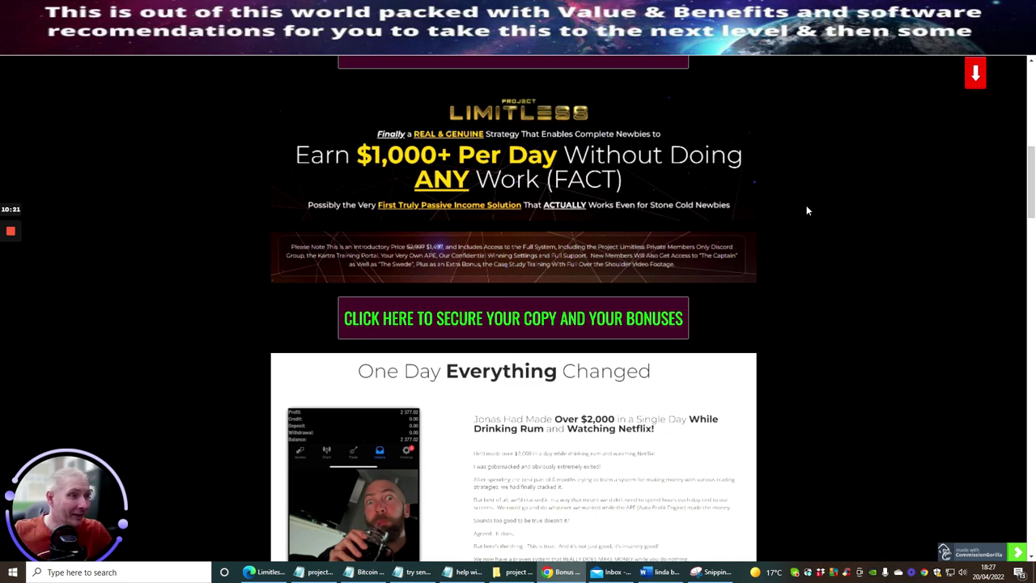
scroll(807, 210, "down", 3)
scroll(804, 212, "down", 2)
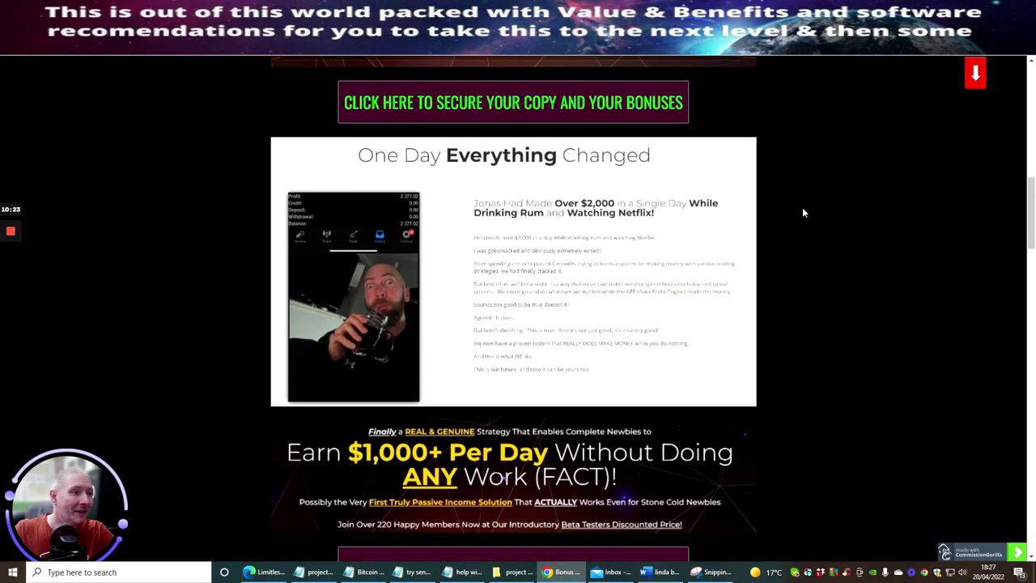
mouse_move(513, 454)
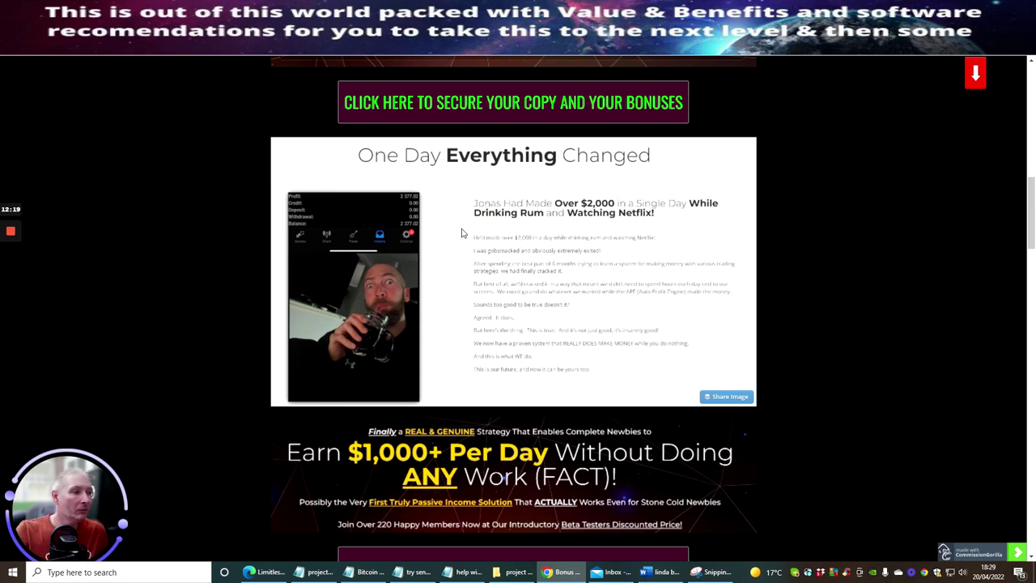
scroll(464, 271, "up", 2)
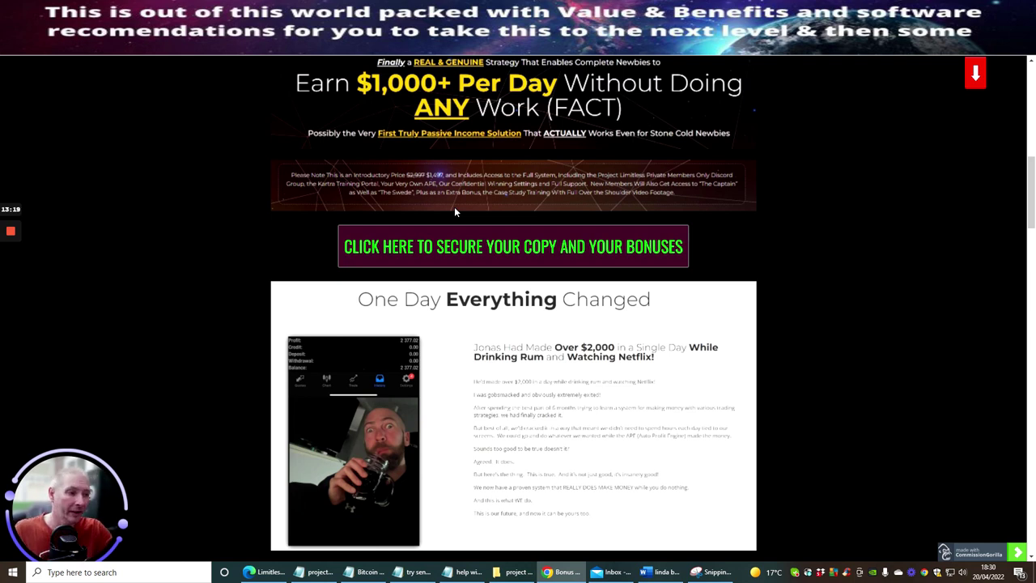
scroll(454, 212, "down", 4)
scroll(486, 215, "down", 1)
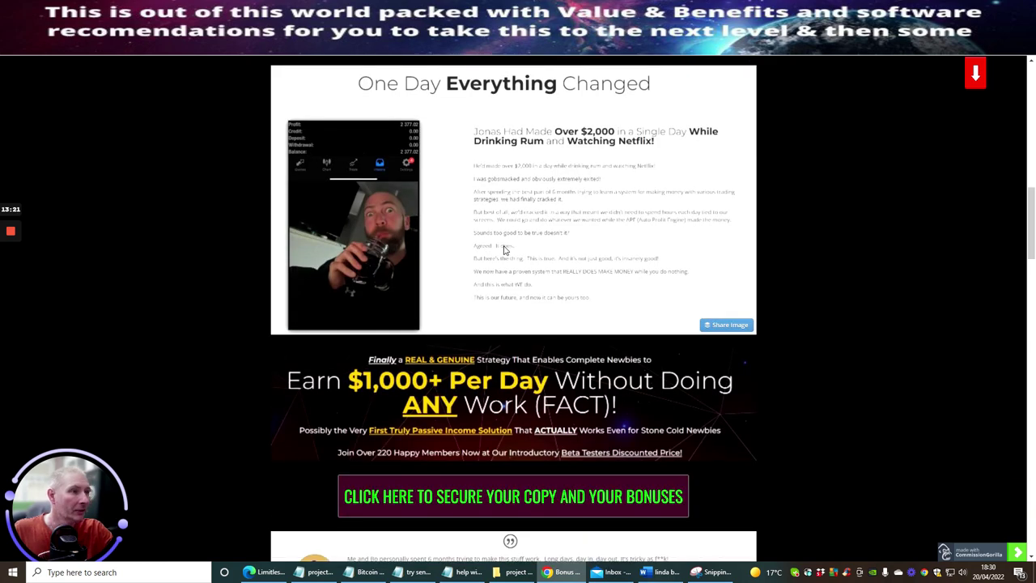
scroll(504, 204, "down", 5)
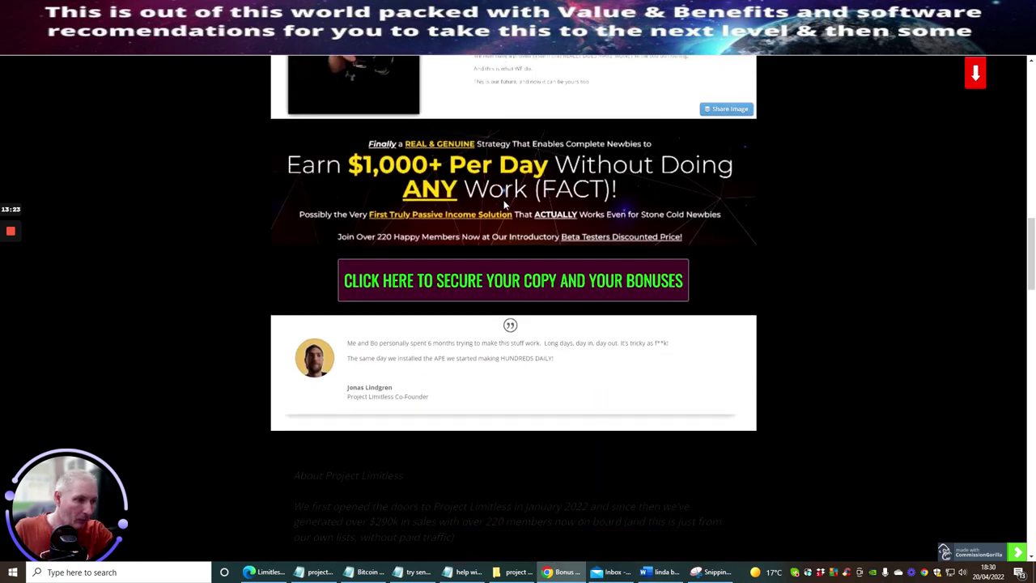
scroll(504, 204, "down", 2)
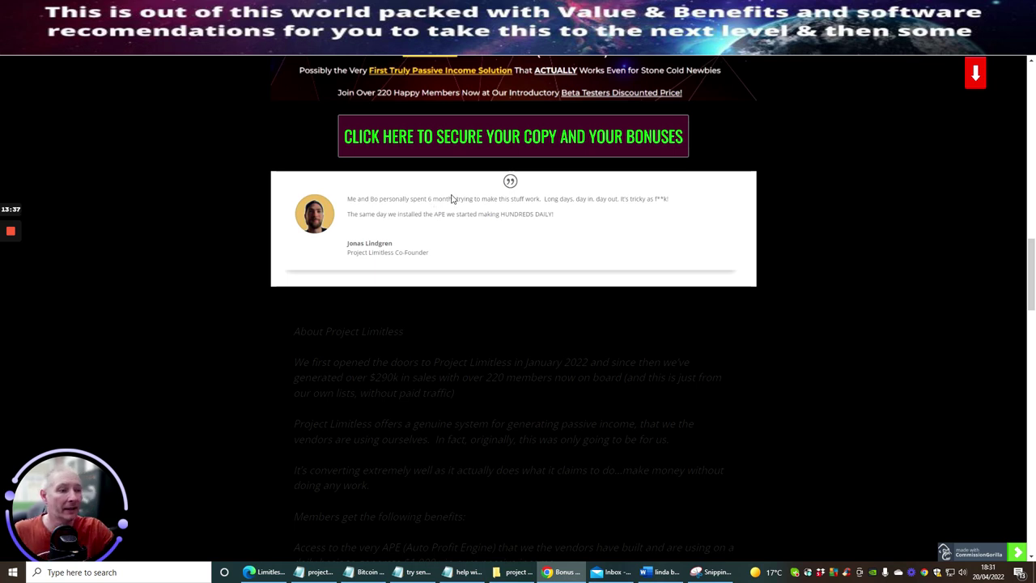
scroll(488, 298, "down", 2)
scroll(492, 298, "down", 2)
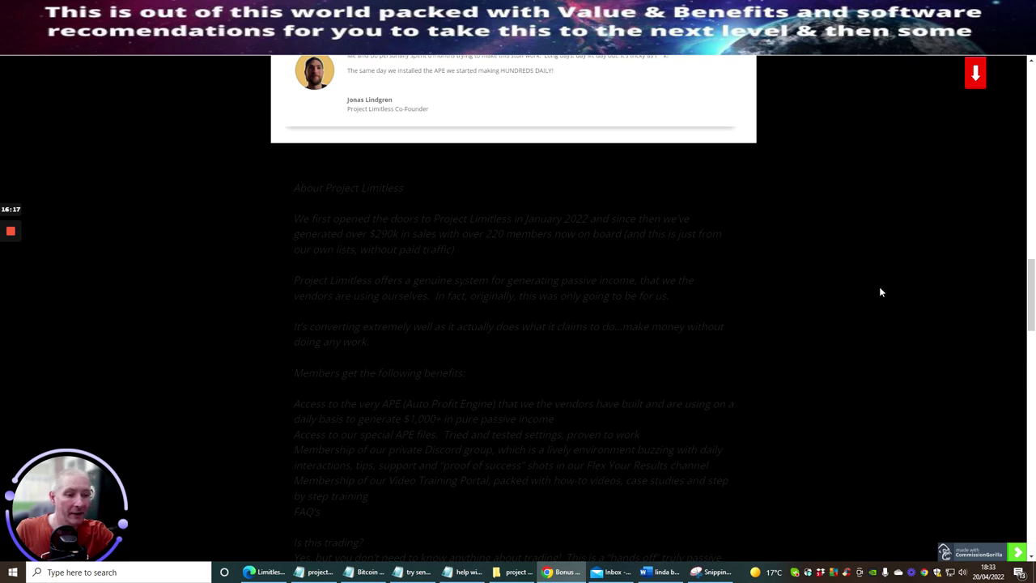
scroll(879, 287, "down", 4)
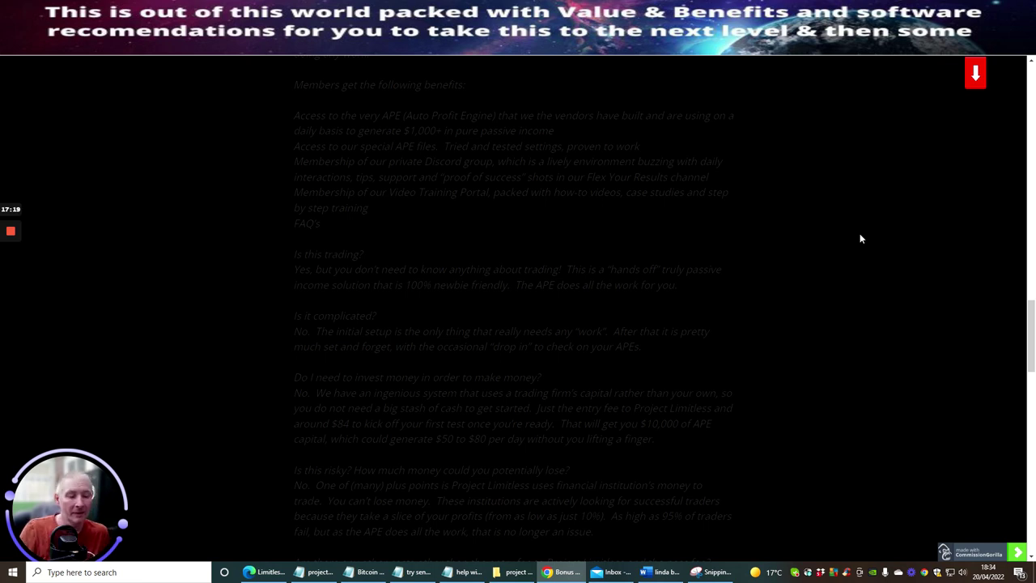
scroll(860, 234, "down", 3)
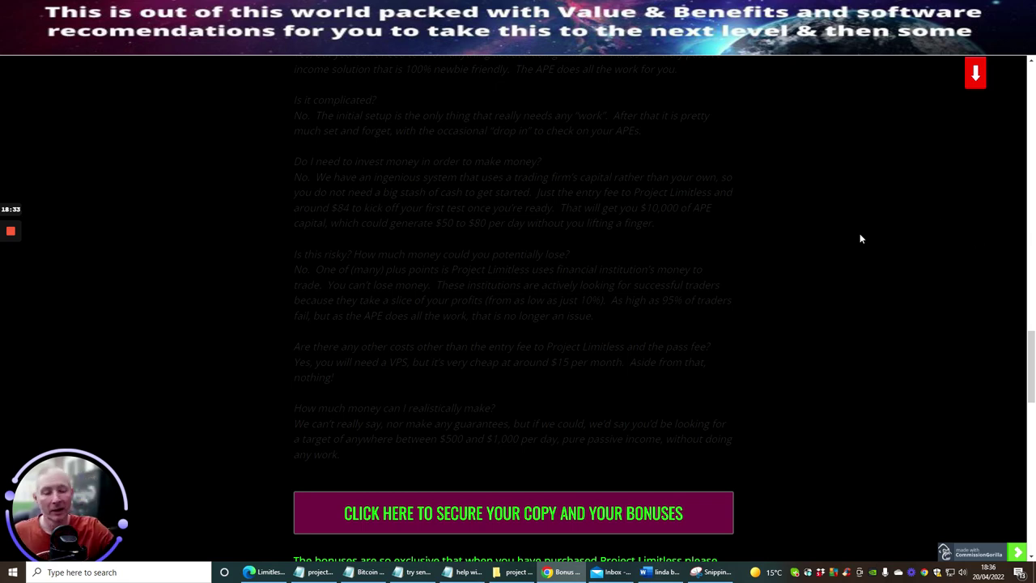
scroll(860, 233, "down", 1)
scroll(942, 298, "down", 6)
scroll(942, 298, "down", 1)
scroll(943, 298, "up", 1)
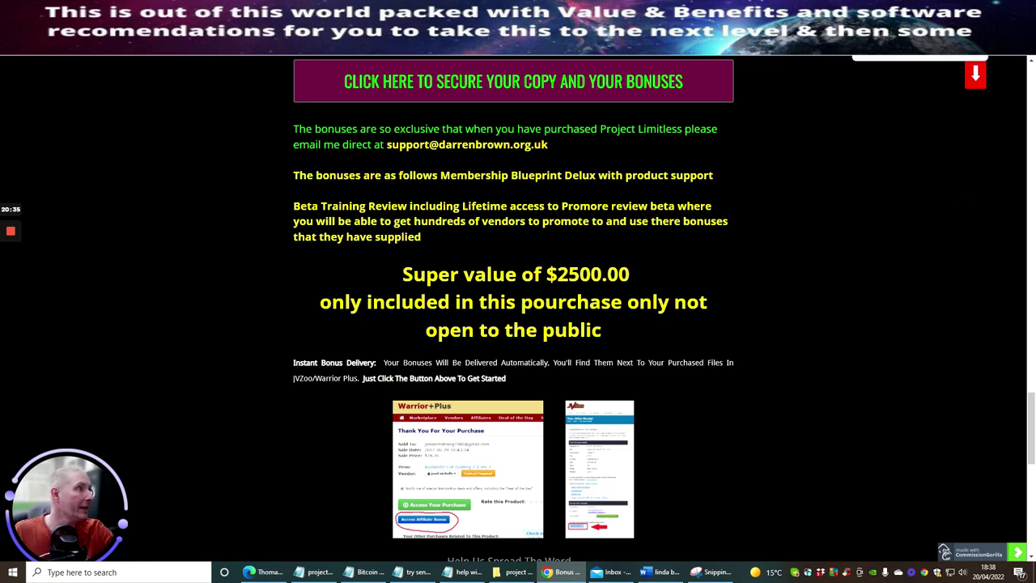
Switch to the Project Limitless tab showing the 'Earn $1,000+ Per Day' headline and presenter video.
key("ctrl+Tab")
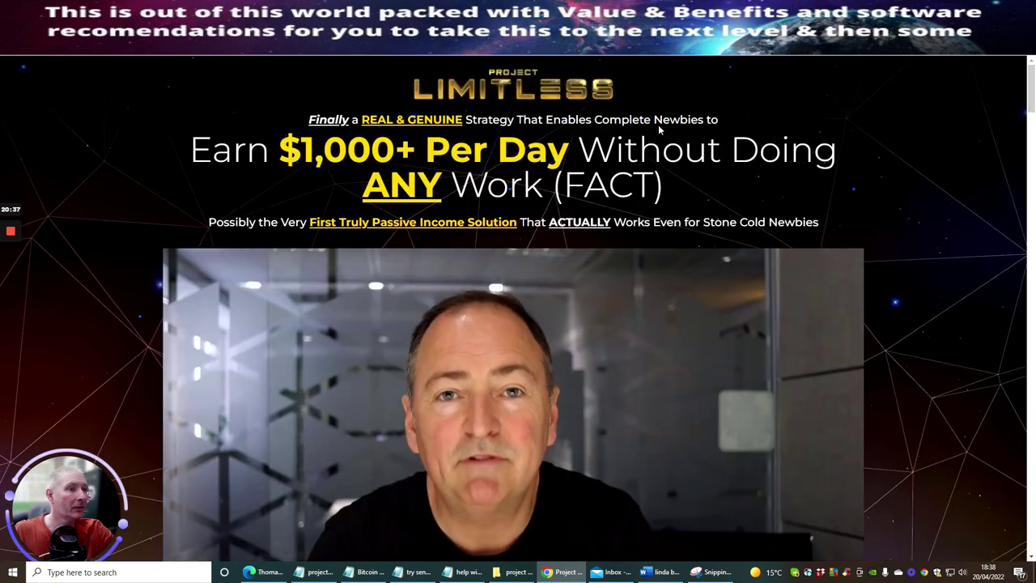
scroll(658, 125, "down", 3)
scroll(324, 188, "up", 1)
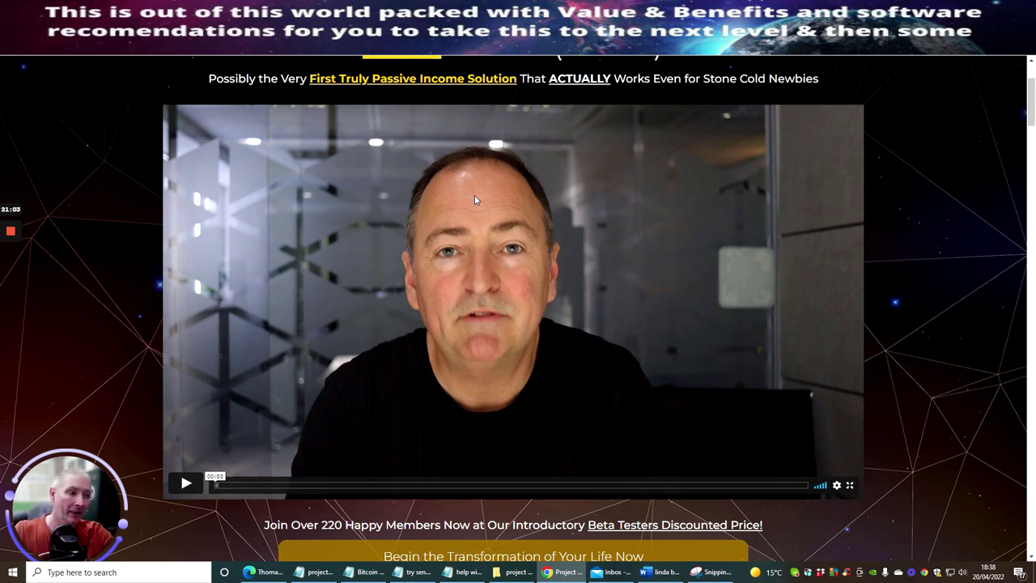
scroll(475, 195, "down", 3)
scroll(475, 195, "down", 3)
scroll(475, 195, "down", 2)
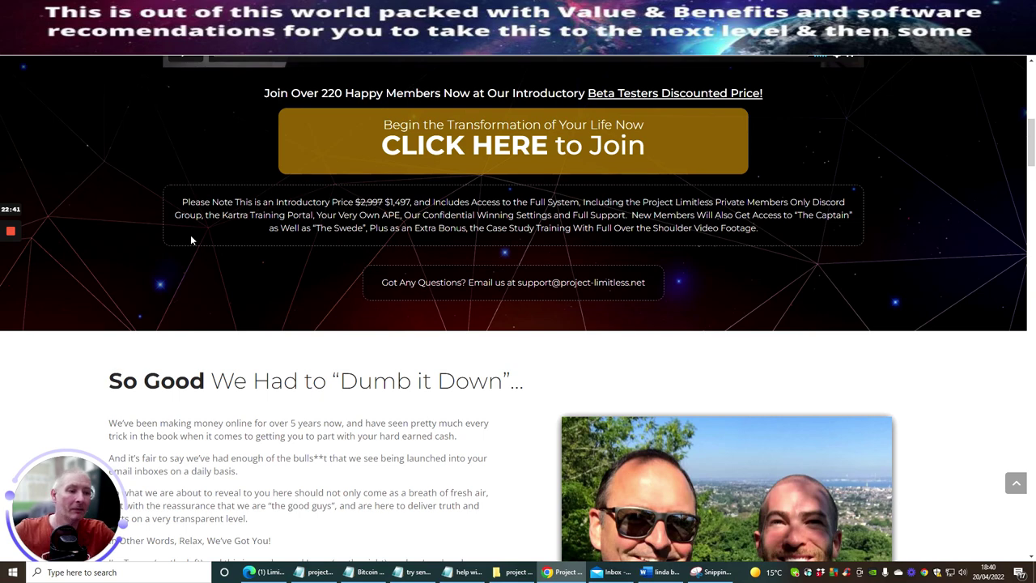
scroll(192, 239, "down", 2)
scroll(192, 239, "down", 1)
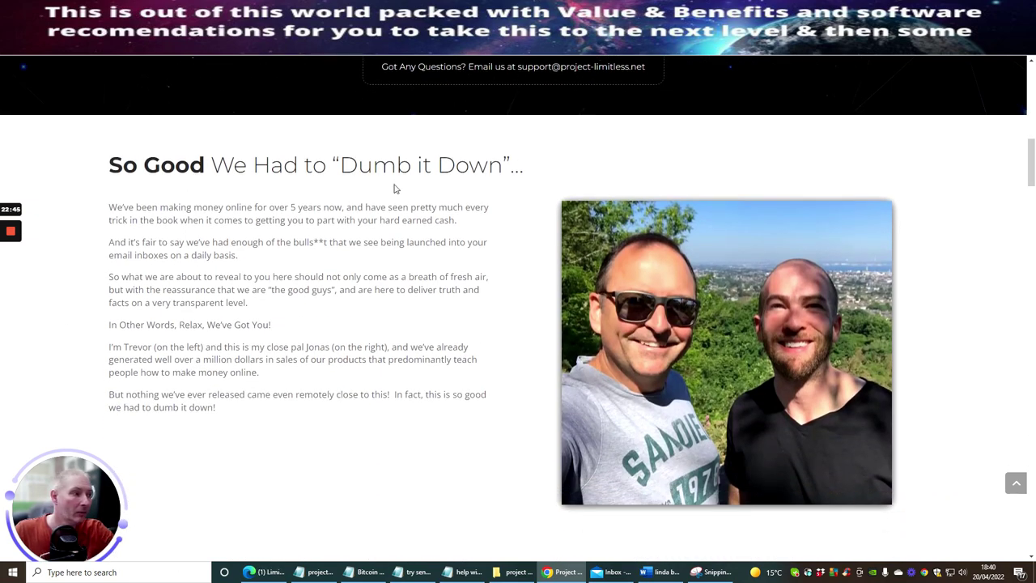
scroll(397, 188, "down", 3)
scroll(396, 189, "down", 3)
scroll(396, 188, "down", 2)
scroll(397, 243, "down", 3)
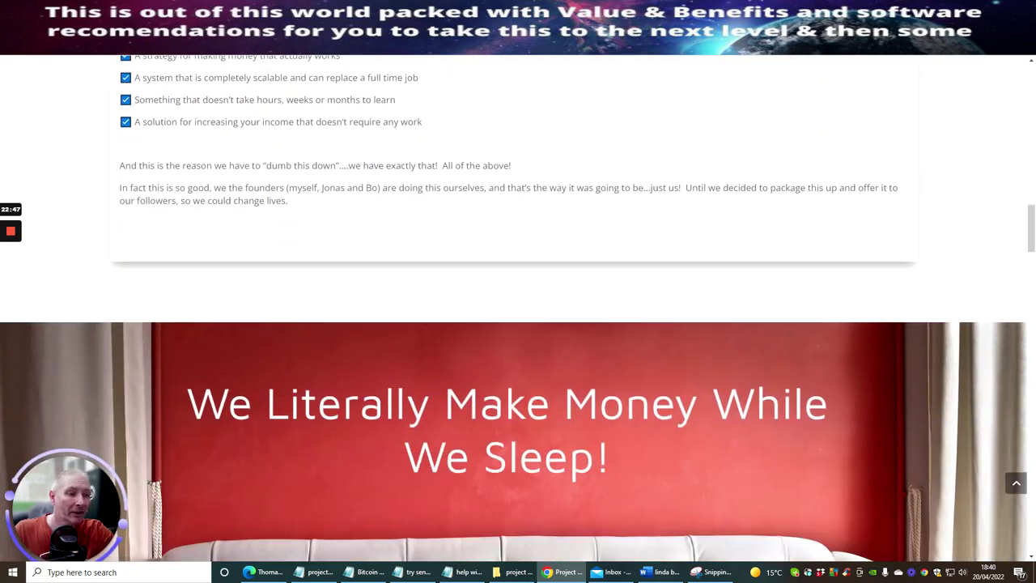
scroll(397, 243, "down", 3)
scroll(396, 243, "down", 3)
scroll(396, 243, "down", 3)
scroll(382, 218, "down", 5)
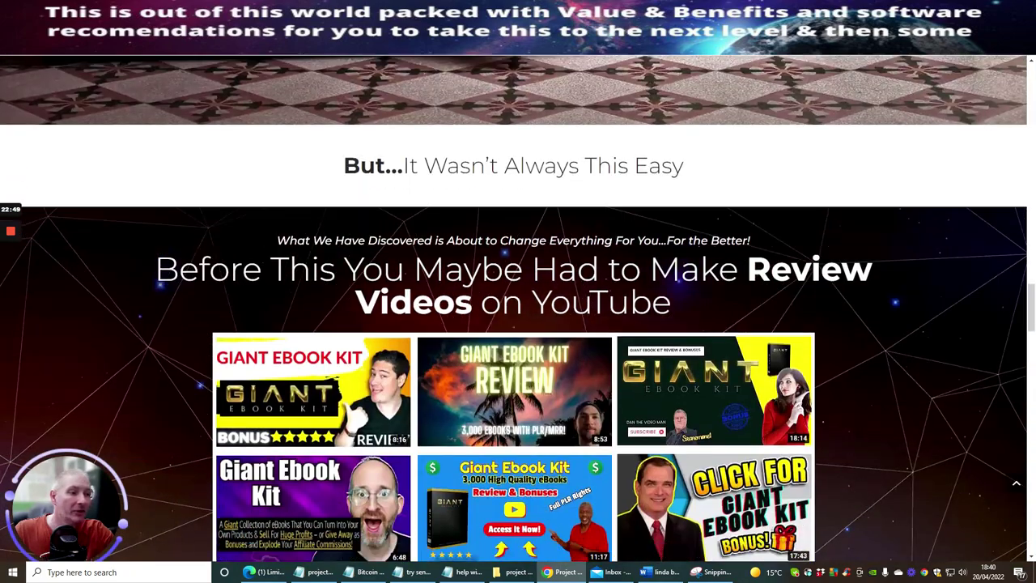
scroll(382, 218, "down", 3)
scroll(383, 219, "down", 3)
scroll(383, 219, "down", 3)
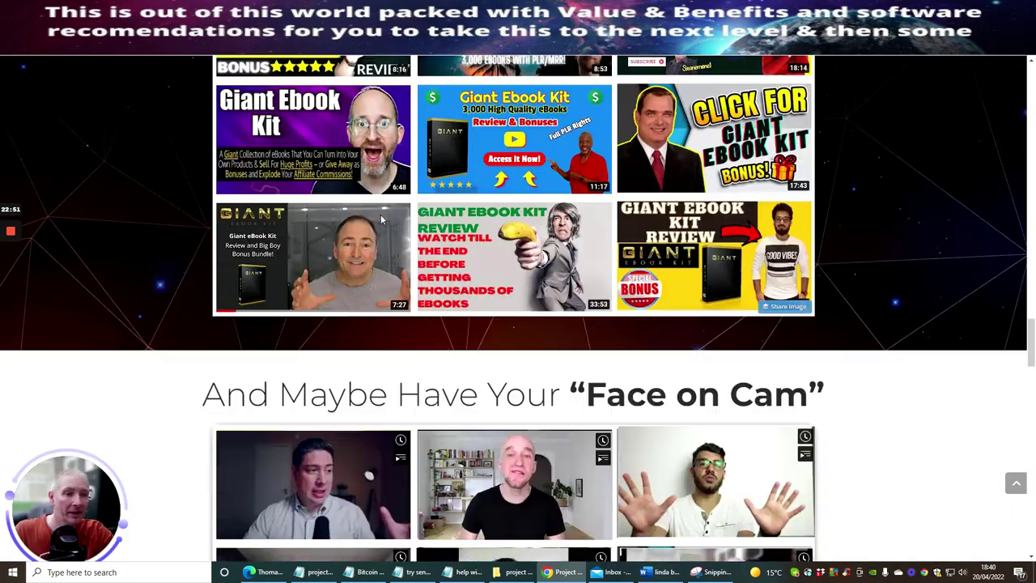
scroll(382, 219, "down", 3)
scroll(382, 218, "down", 2)
scroll(382, 218, "down", 4)
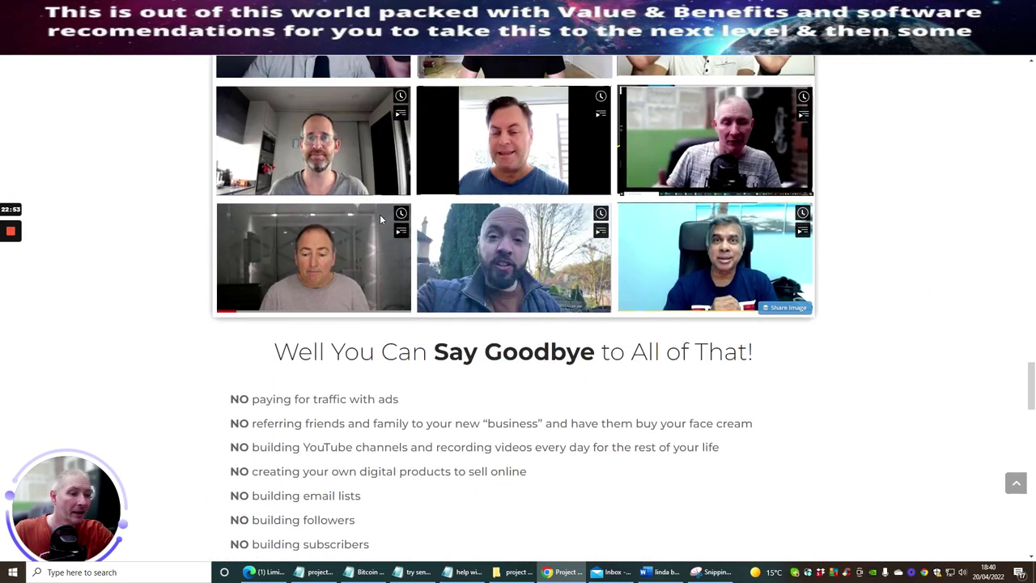
scroll(382, 219, "down", 4)
scroll(382, 219, "down", 4)
scroll(382, 219, "down", 4)
scroll(380, 214, "down", 4)
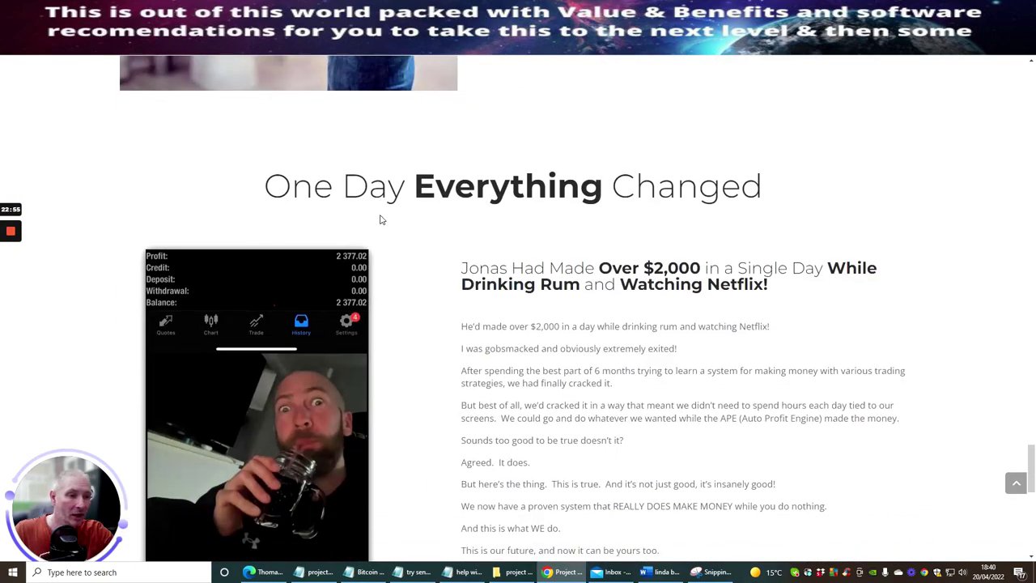
scroll(380, 214, "down", 3)
scroll(380, 213, "down", 4)
scroll(380, 213, "down", 3)
scroll(379, 218, "down", 1)
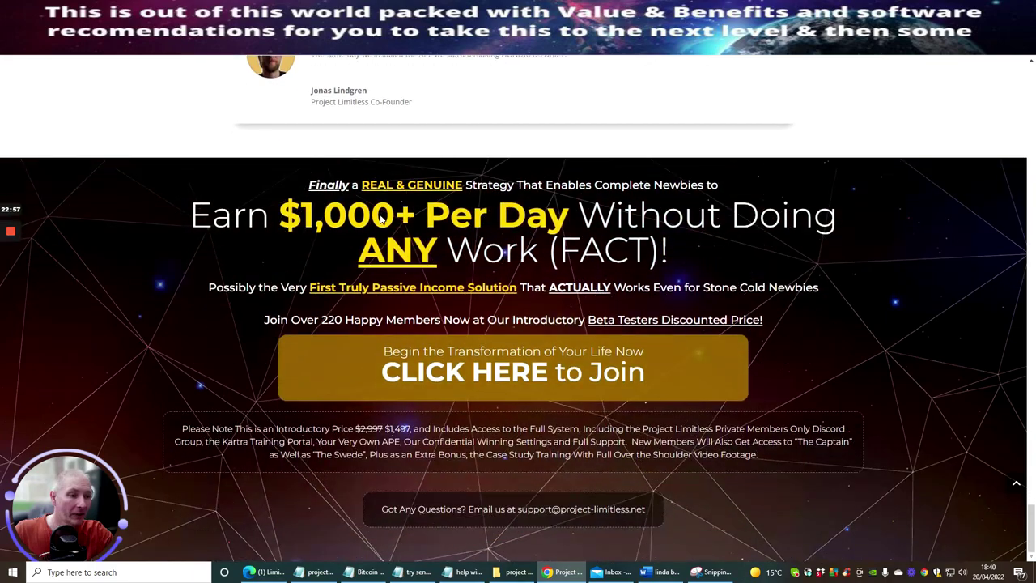
scroll(370, 268, "up", 1)
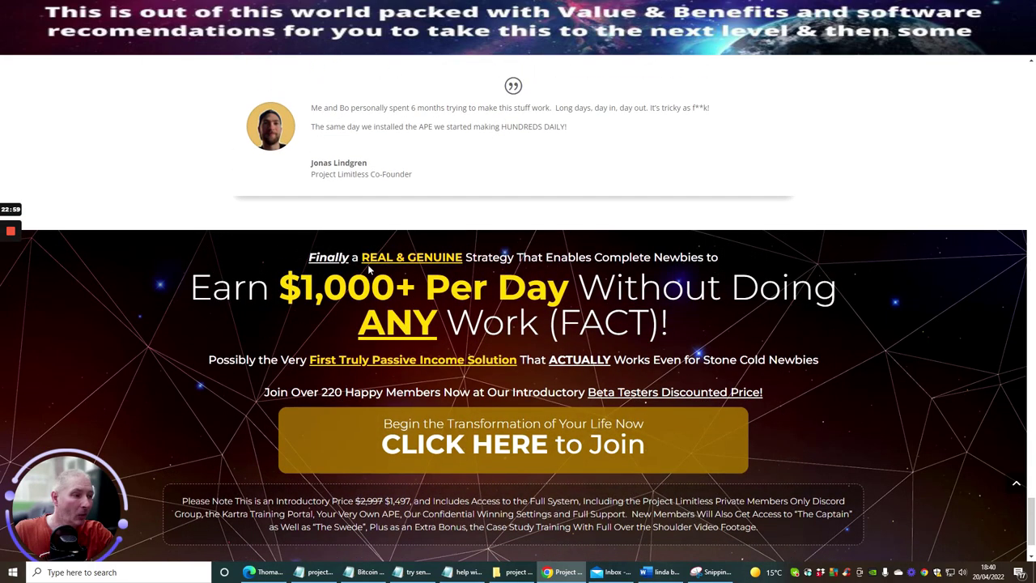
scroll(370, 269, "up", 5)
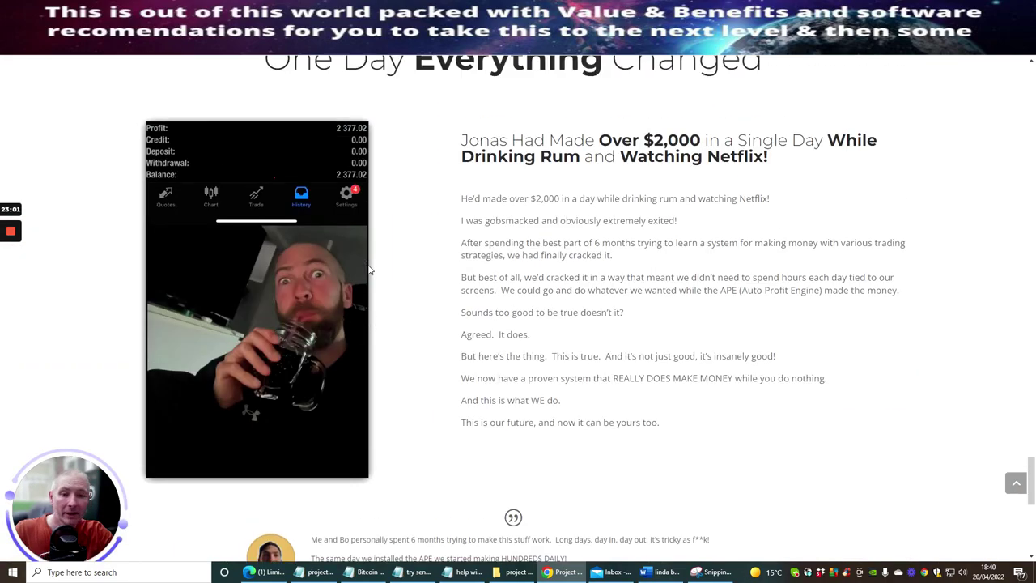
scroll(370, 269, "up", 4)
scroll(370, 269, "up", 5)
scroll(370, 268, "up", 4)
scroll(400, 330, "up", 5)
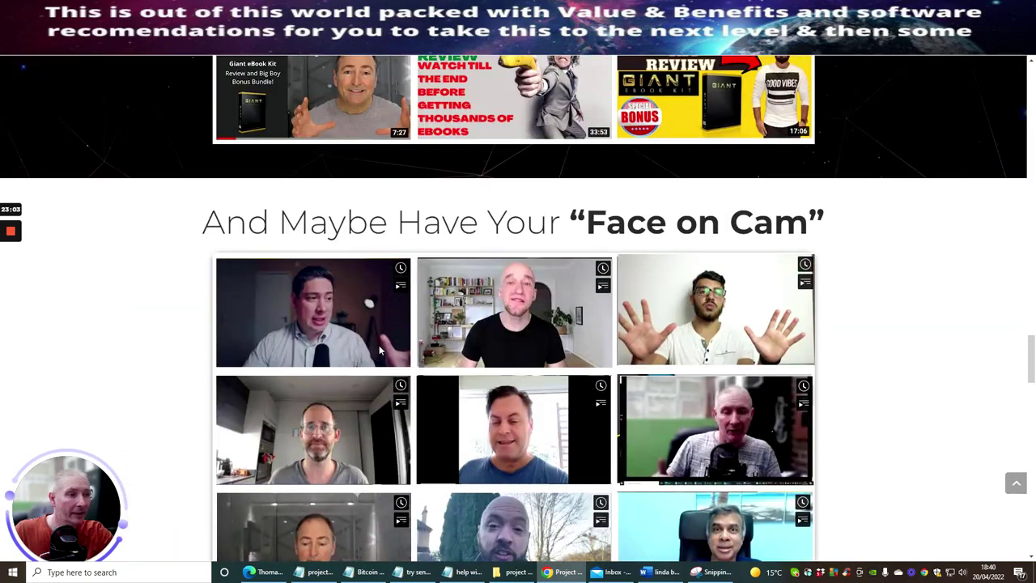
scroll(400, 329, "up", 5)
scroll(400, 330, "up", 5)
scroll(400, 329, "up", 5)
scroll(400, 330, "up", 5)
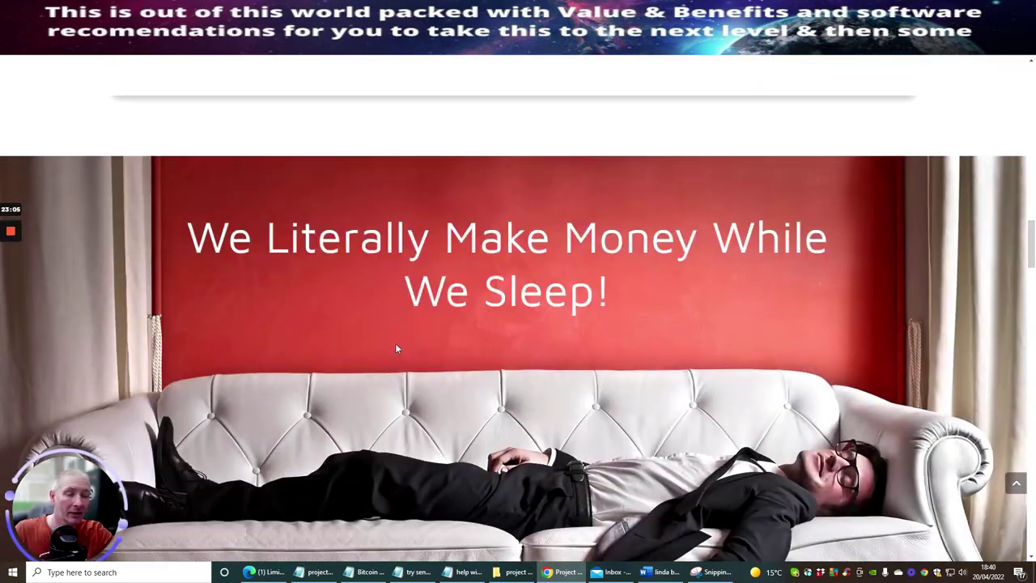
scroll(400, 329, "up", 5)
scroll(400, 329, "up", 5)
scroll(400, 329, "up", 5)
scroll(400, 335, "up", 5)
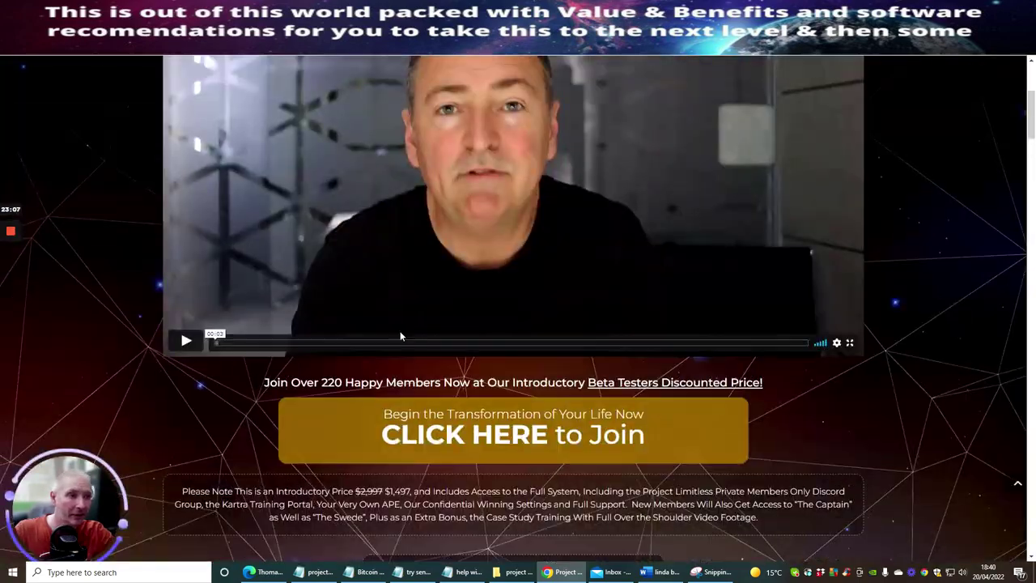
scroll(400, 331, "up", 5)
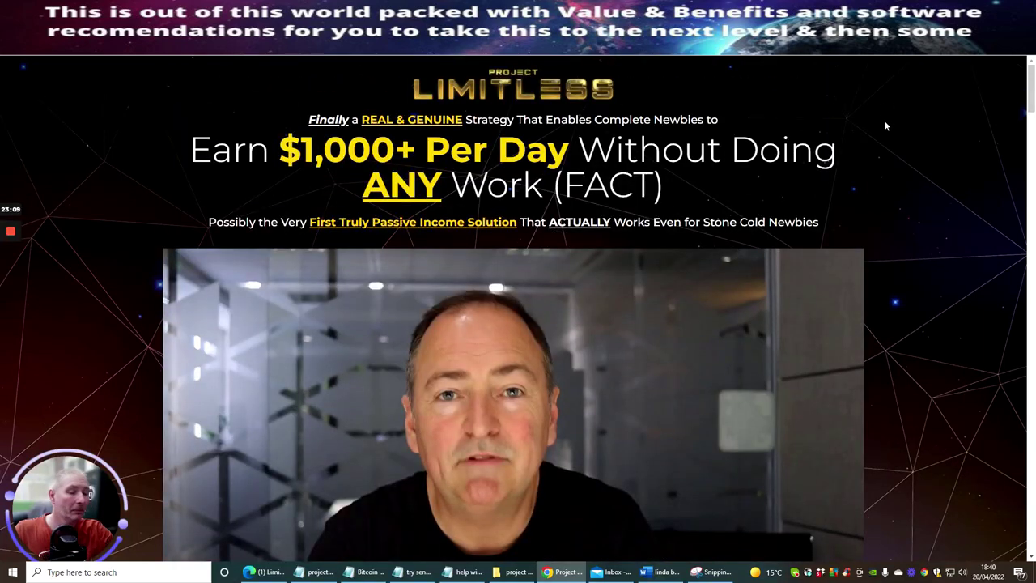